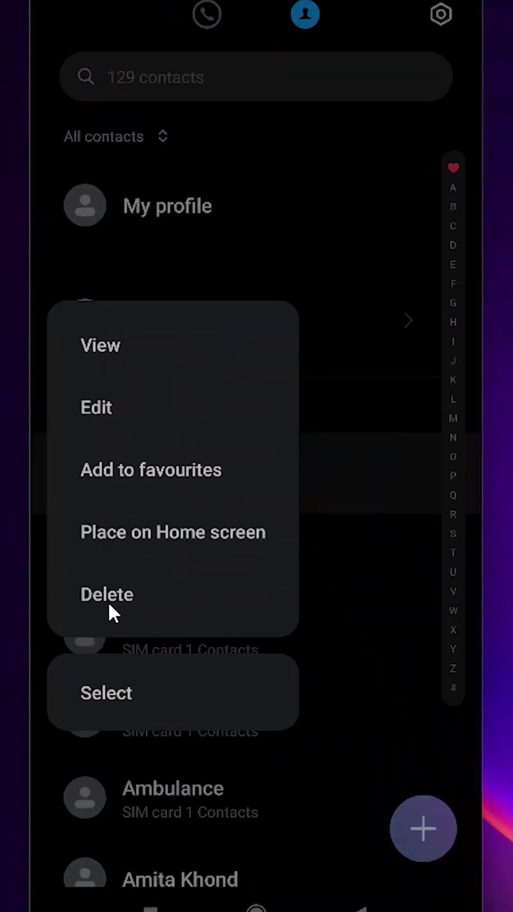
Delete one phone contact, dropping the count from 129 to 128, and return home
{"action": "left_click", "coordinate": [108, 602]}
{"action": "left_click", "coordinate": [375, 813]}
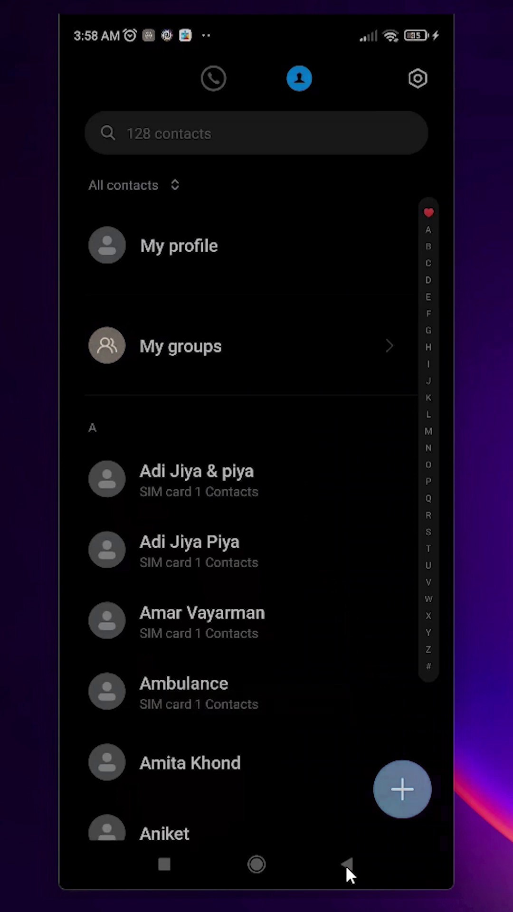
{"action": "left_click", "coordinate": [346, 864]}
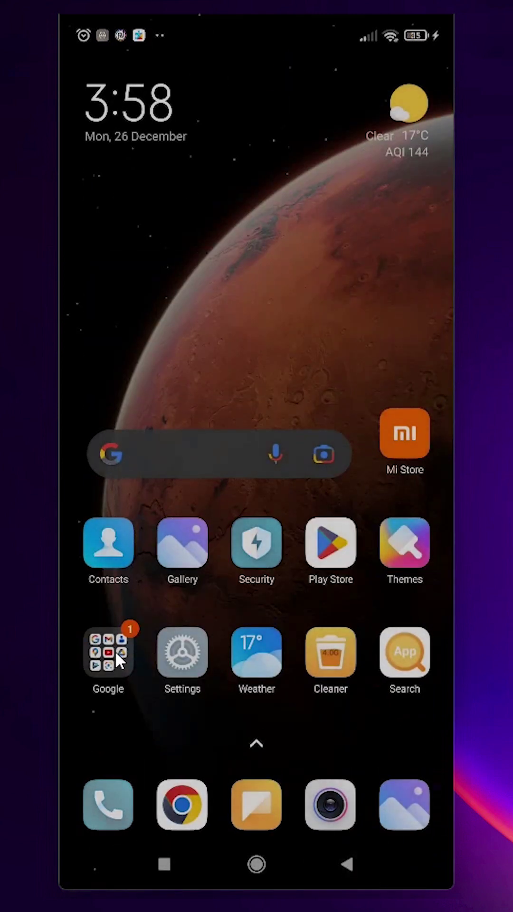
Search the Play Store for 'google contacts' and launch Contacts by Google LLC
{"action": "left_click", "coordinate": [115, 651]}
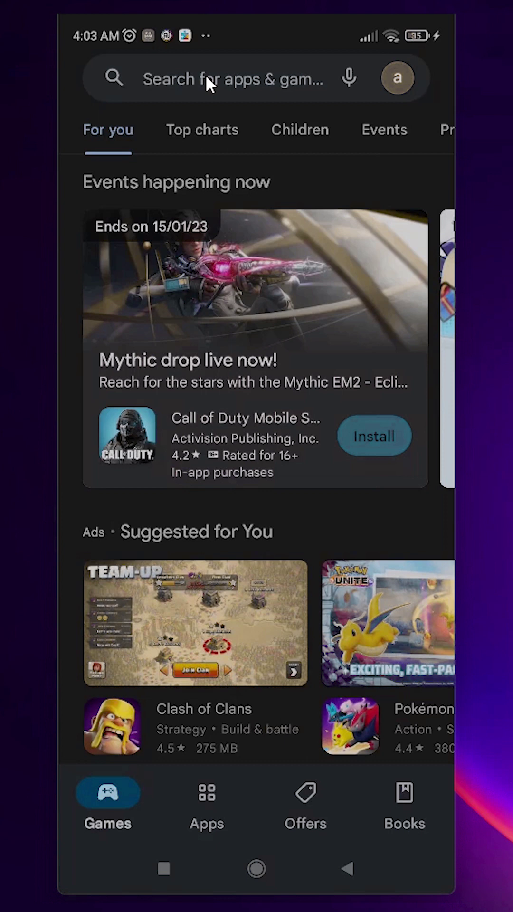
{"action": "left_click", "coordinate": [206, 74]}
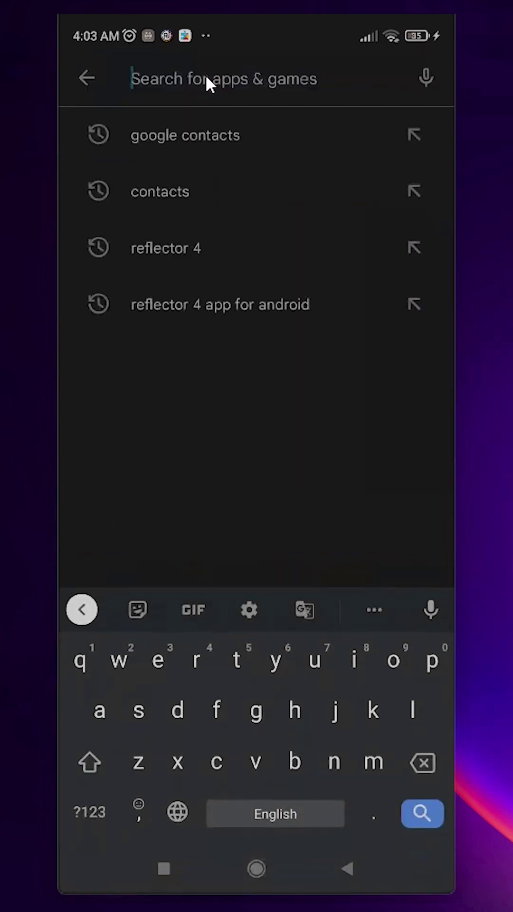
{"action": "left_click", "coordinate": [253, 158]}
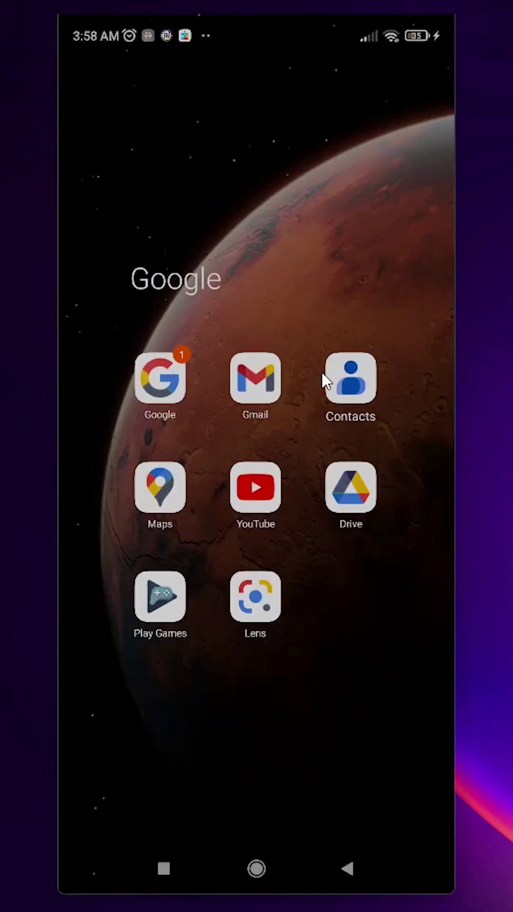
{"action": "left_click", "coordinate": [323, 374]}
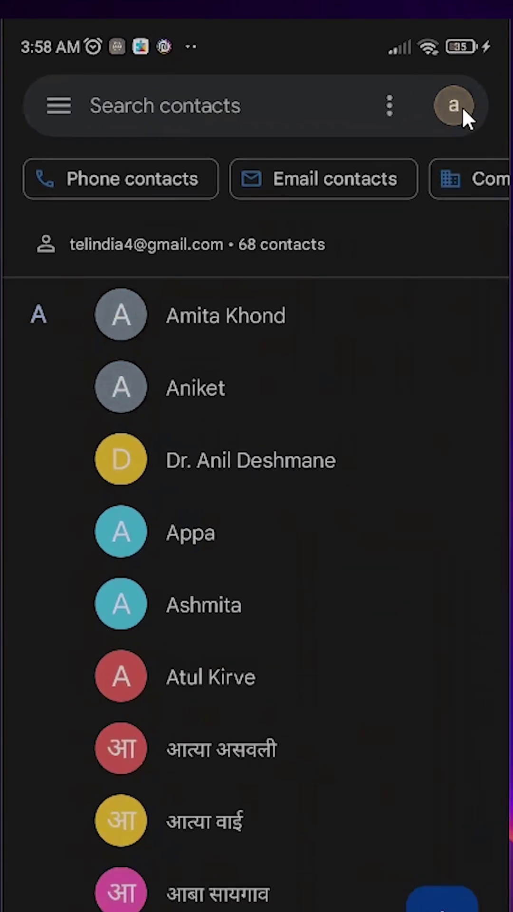
Open Undo changes from the account avatar's Contacts app settings
{"action": "left_click", "coordinate": [459, 105]}
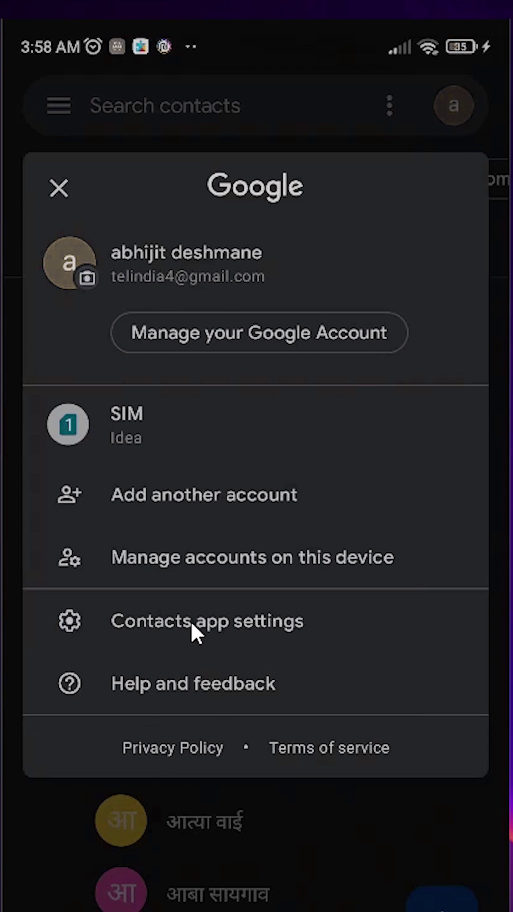
{"action": "left_click", "coordinate": [239, 618]}
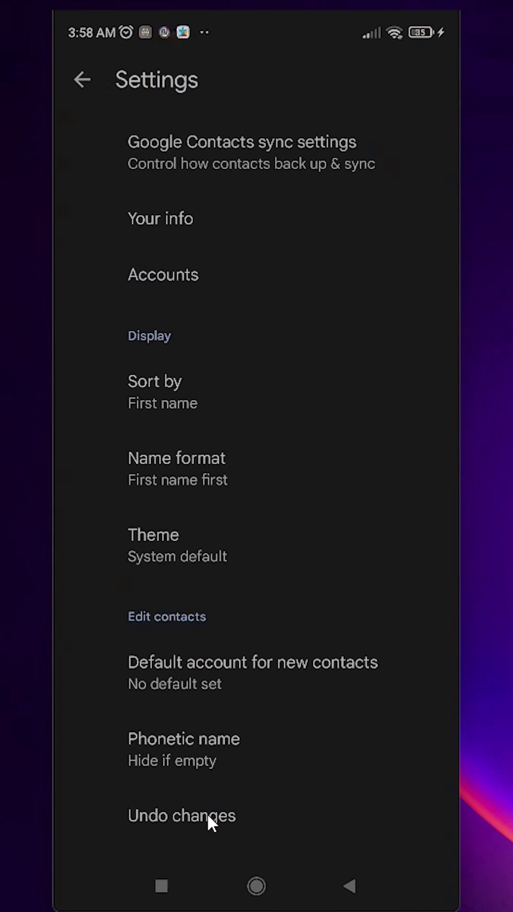
{"action": "left_click", "coordinate": [207, 812]}
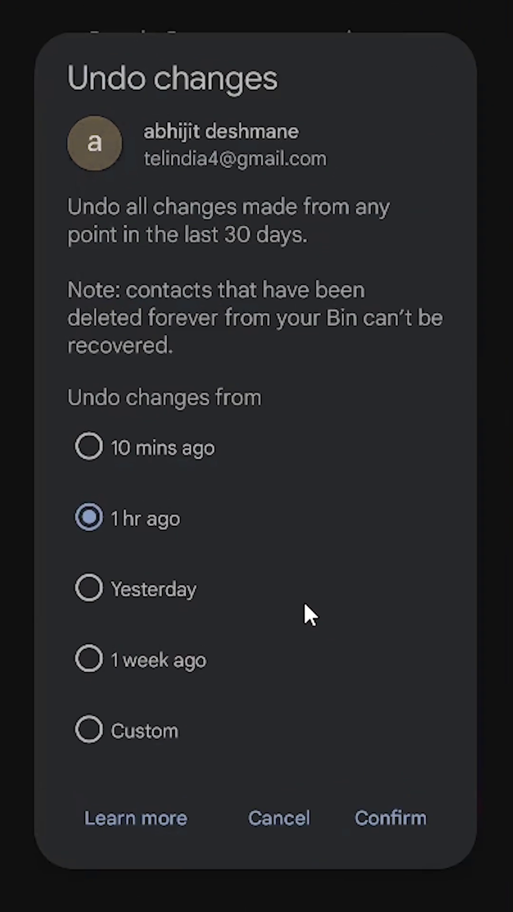
Undo contact changes from '1 week ago' and acknowledge the completed restore
{"action": "left_click", "coordinate": [173, 444]}
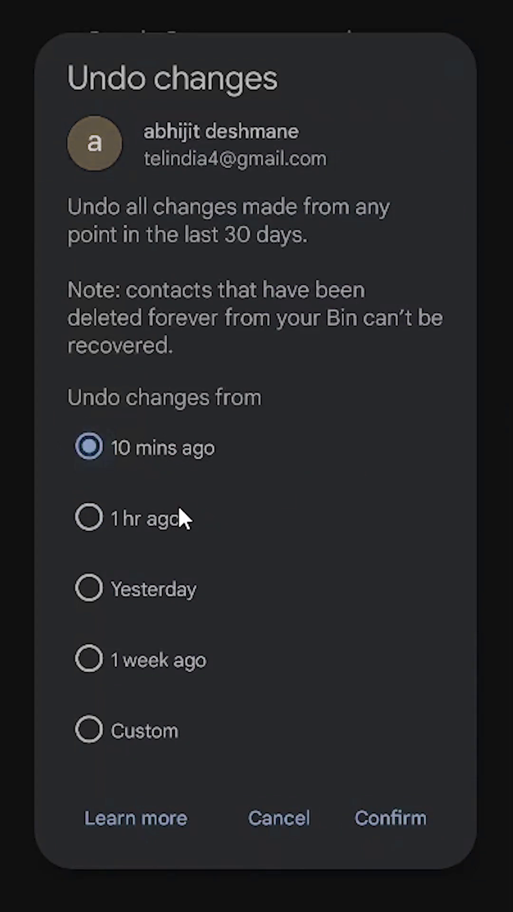
{"action": "left_click", "coordinate": [155, 503]}
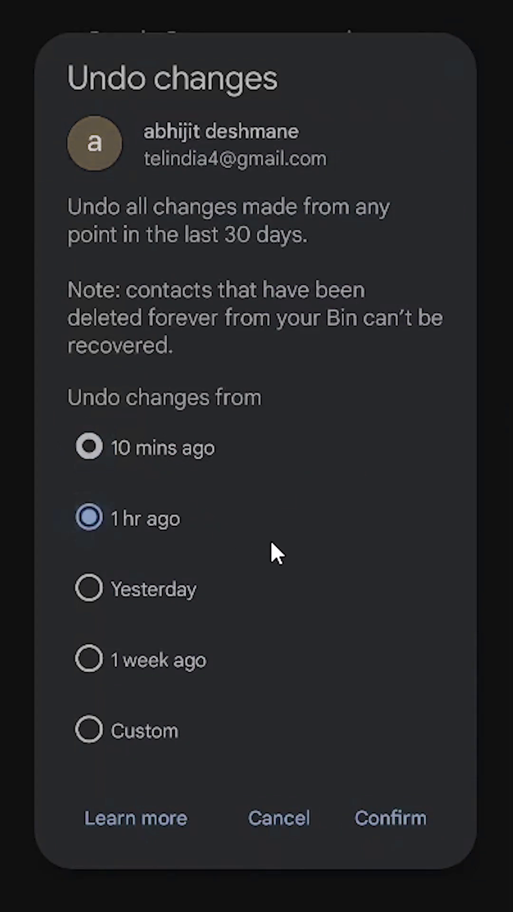
{"action": "left_click", "coordinate": [149, 664]}
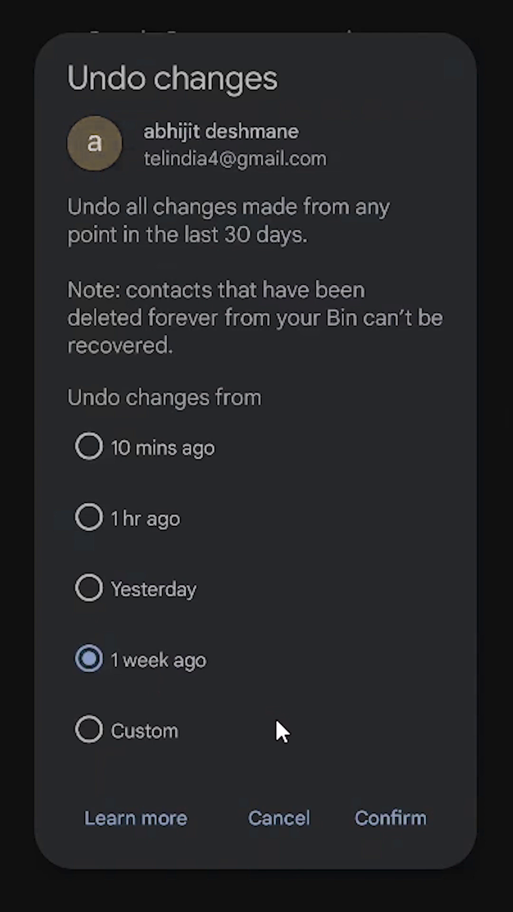
{"action": "left_click", "coordinate": [424, 821]}
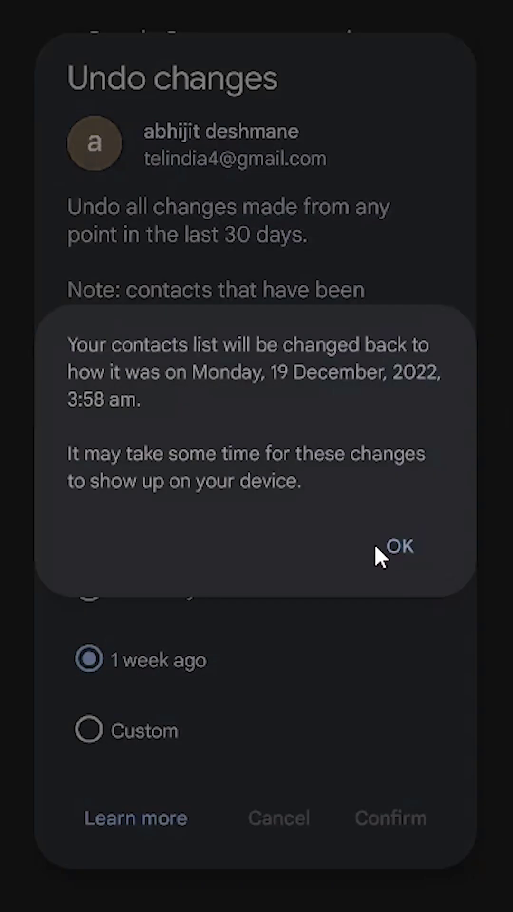
{"action": "left_click", "coordinate": [372, 544]}
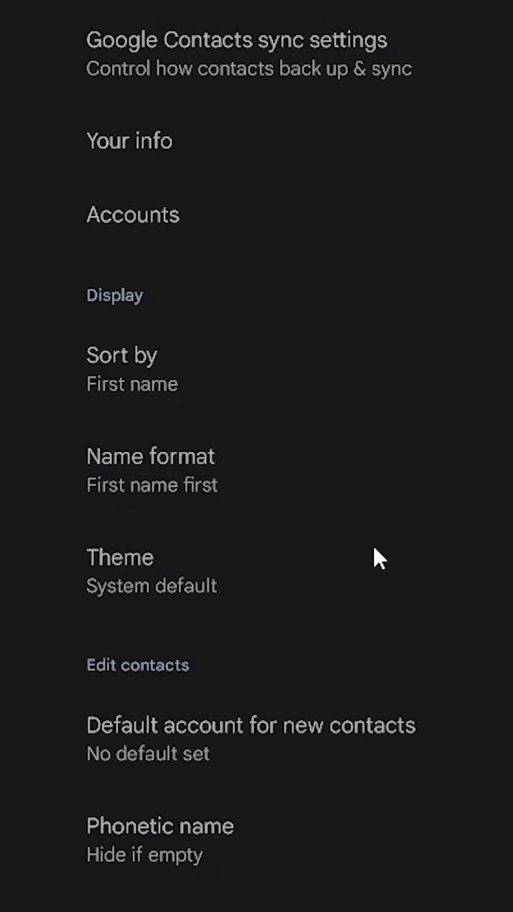
Exit Google Contacts and open the phone dialer to check the contacts
{"action": "left_click", "coordinate": [345, 869]}
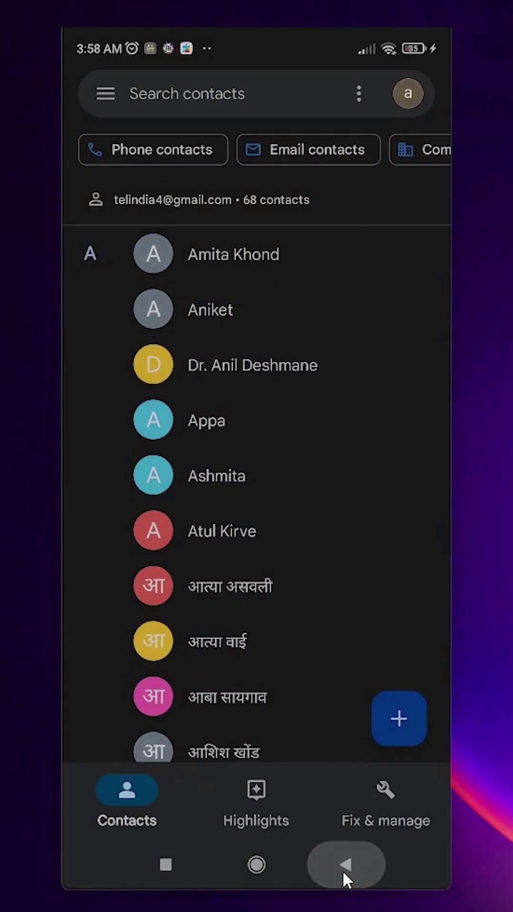
{"action": "left_click", "coordinate": [343, 872]}
{"action": "left_click", "coordinate": [115, 806]}
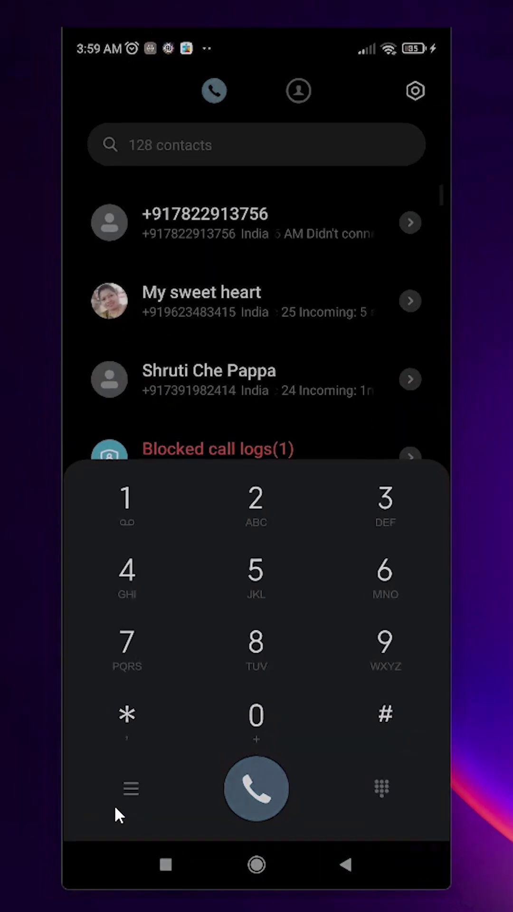